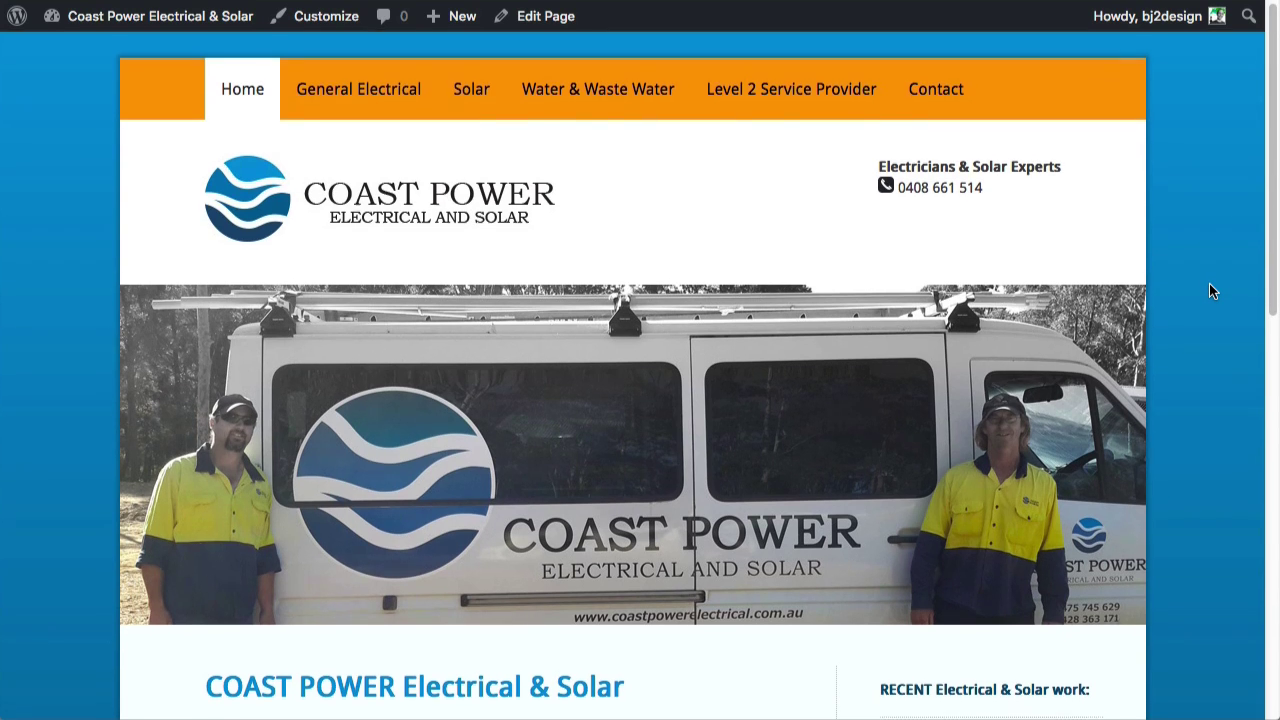
Step: Browse the live site and open the Solar page from the orange navigation bar
scroll(1209, 290, down, 2)
scroll(1209, 290, down, 3)
scroll(1209, 290, up, 2)
scroll(1209, 290, up, 3)
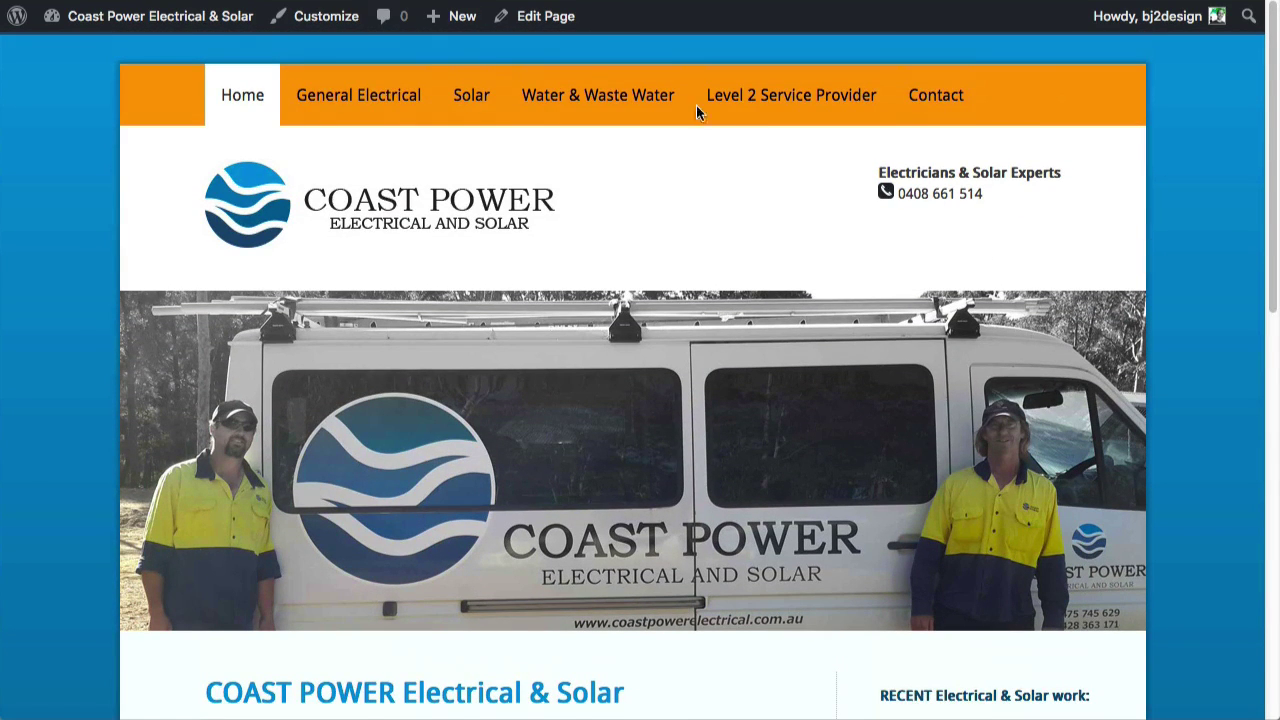
click(46, 92)
click(471, 92)
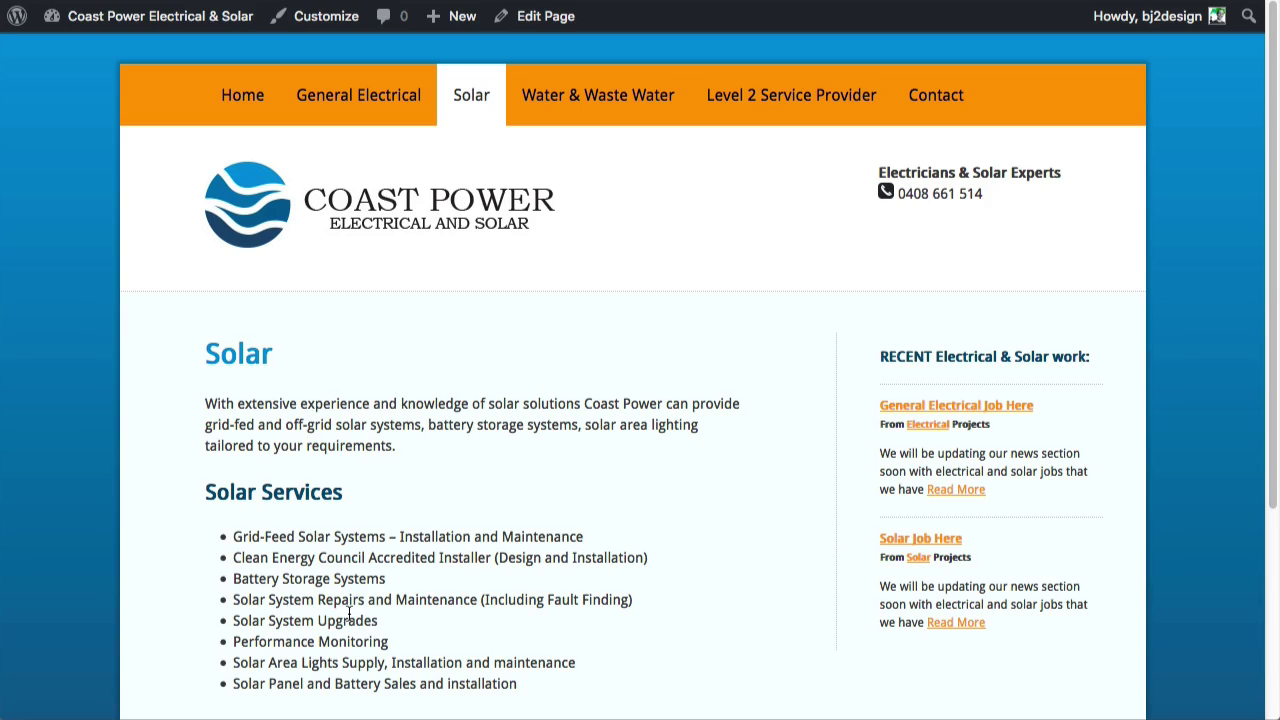
Step: Open the Solar page in the editor and toggle the second formatting toolbar row
click(556, 22)
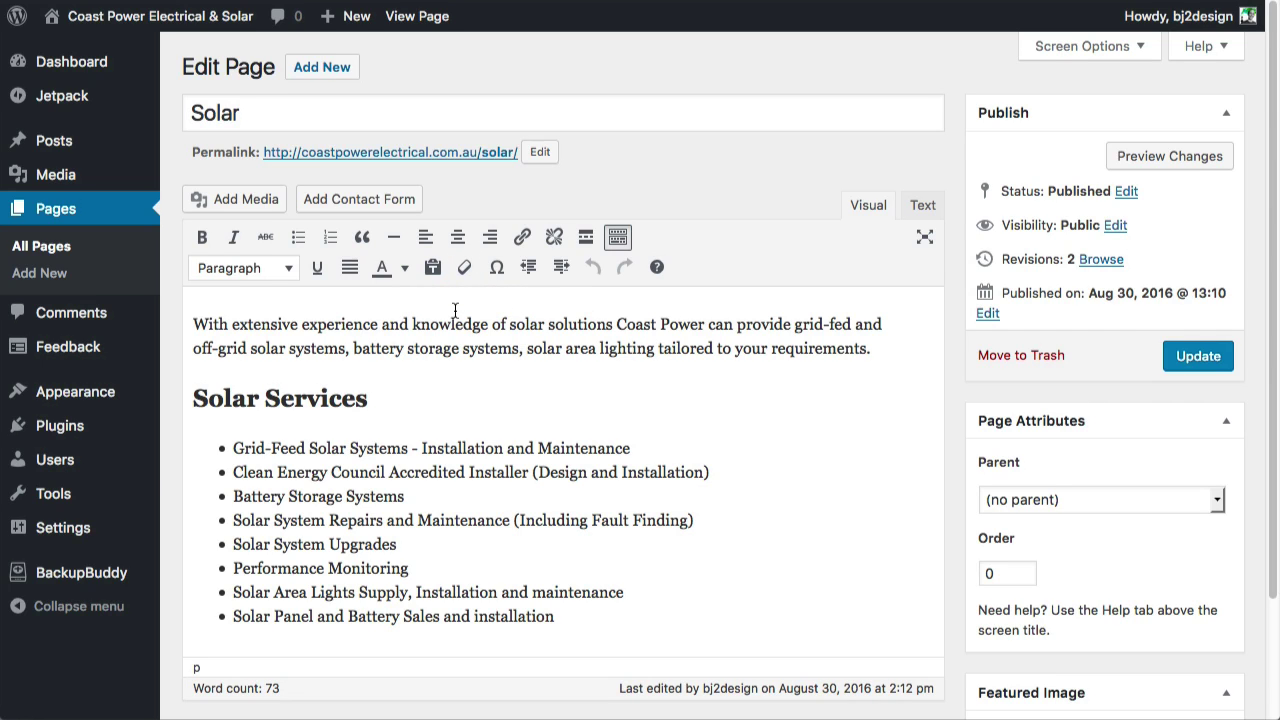
click(618, 238)
click(618, 238)
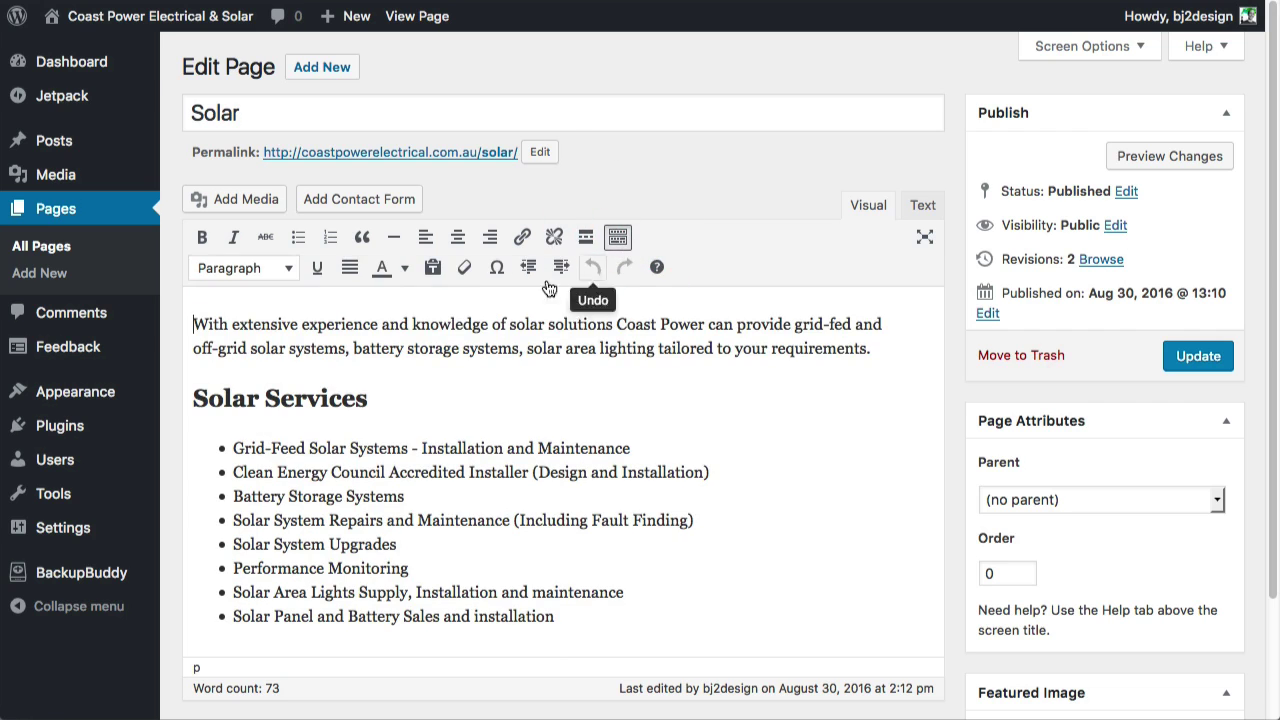
click(618, 238)
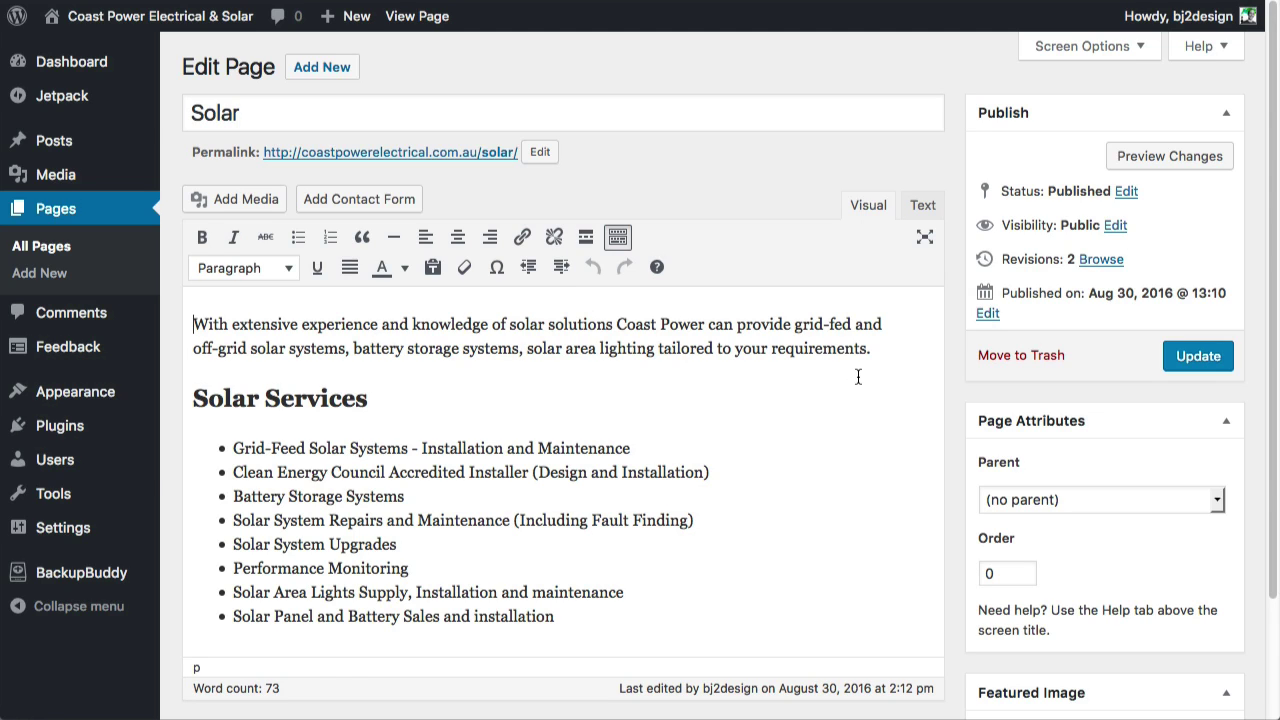
Step: Add two new lines, 'Type in new text' and 'Heading', after the intro paragraph
click(876, 349)
key(Return)
text(Type)
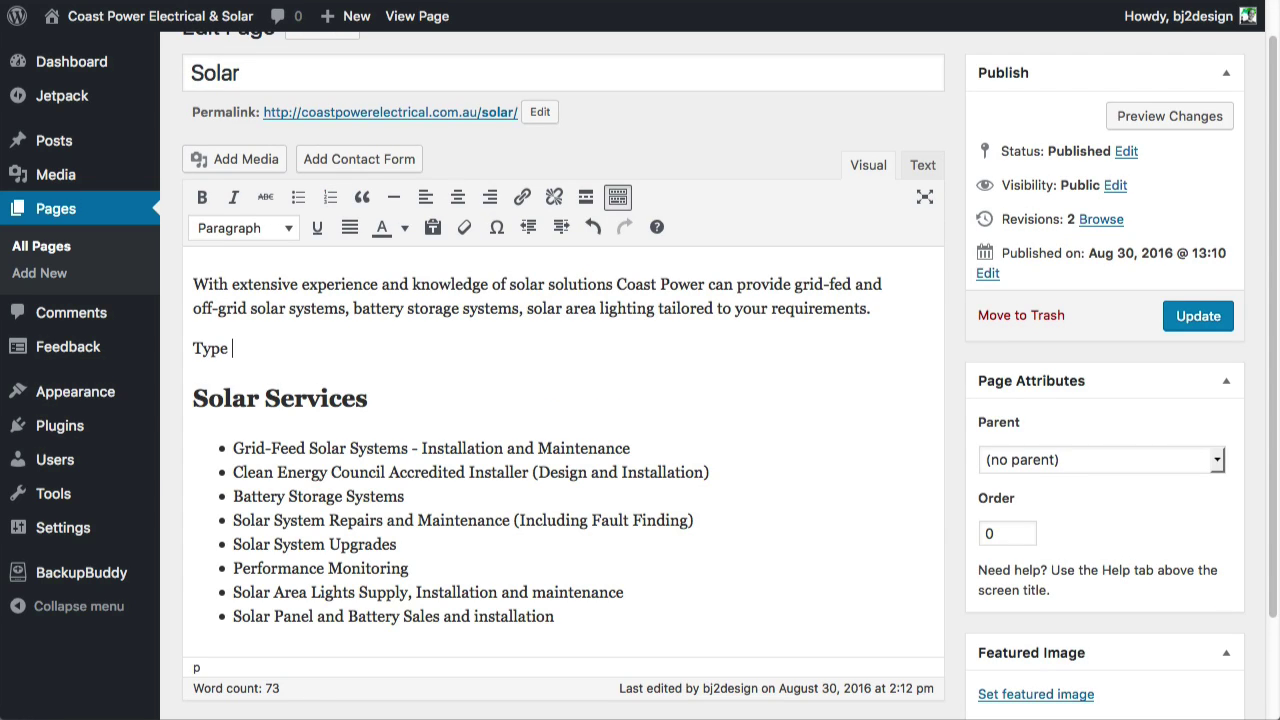
text(in new text)
key(Return)
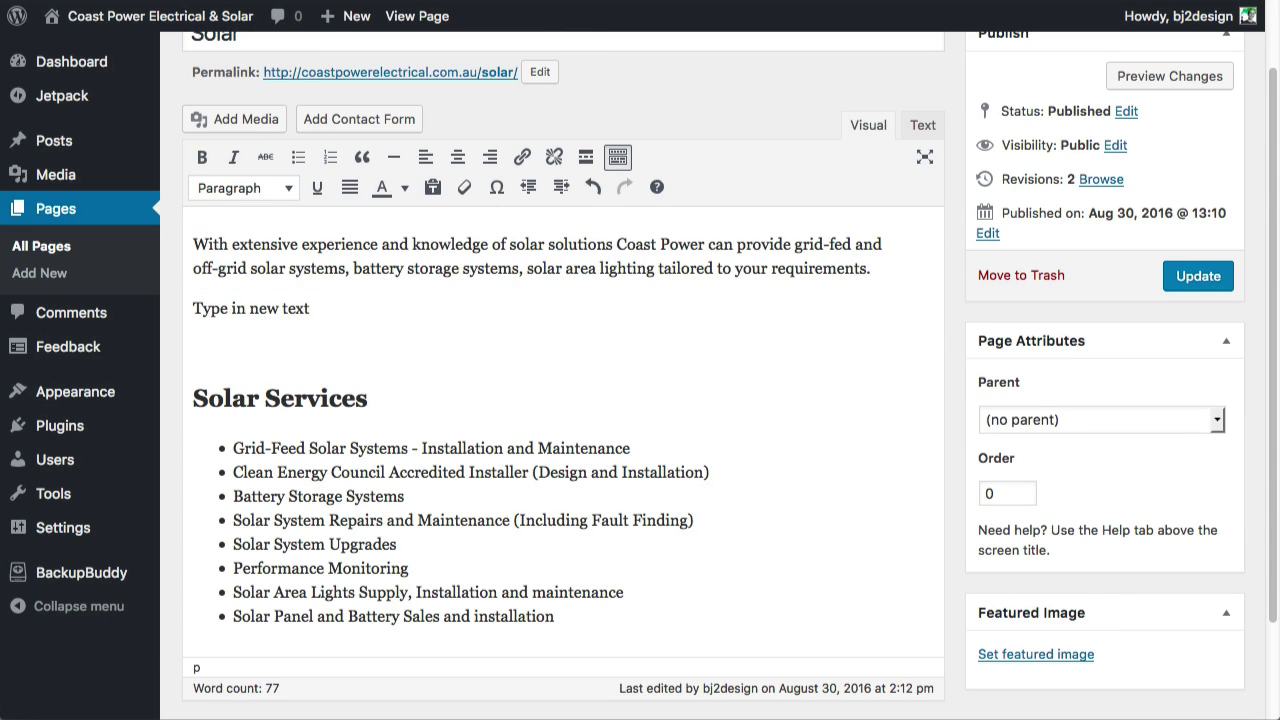
text(Heading)
Step: Format the 'Heading' line as Heading 3
drag(257, 348, 176, 349)
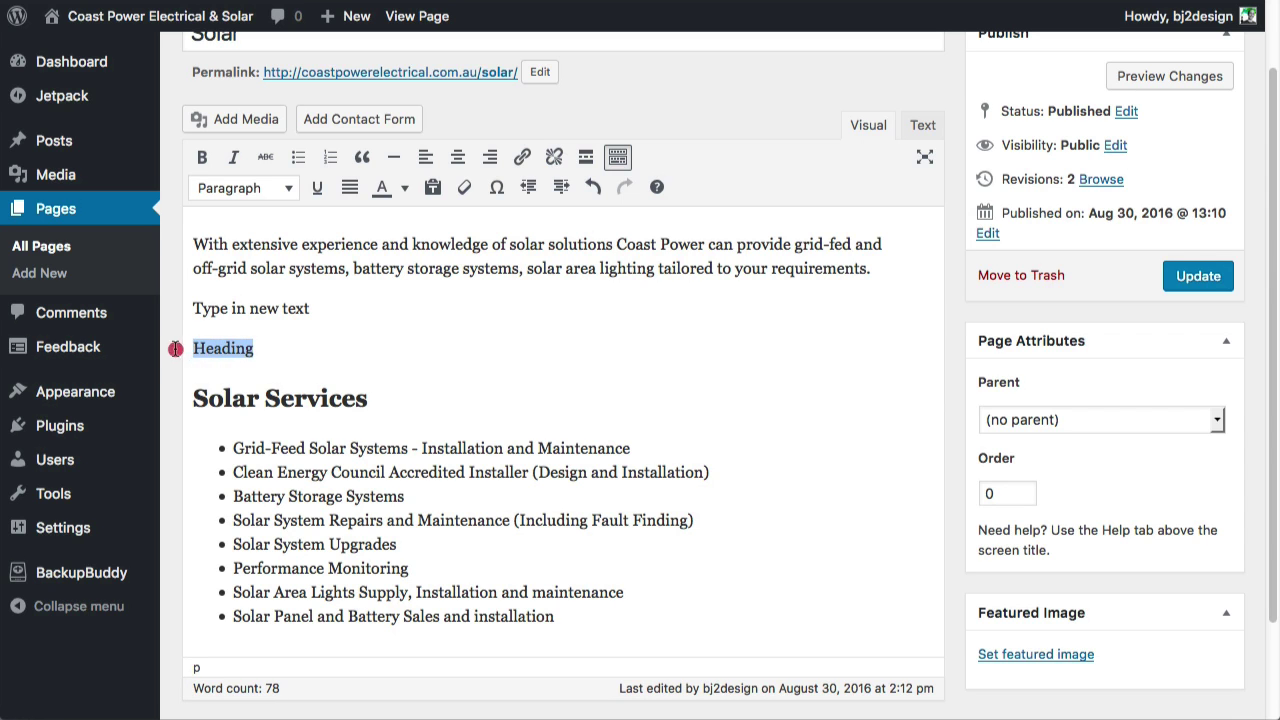
click(298, 199)
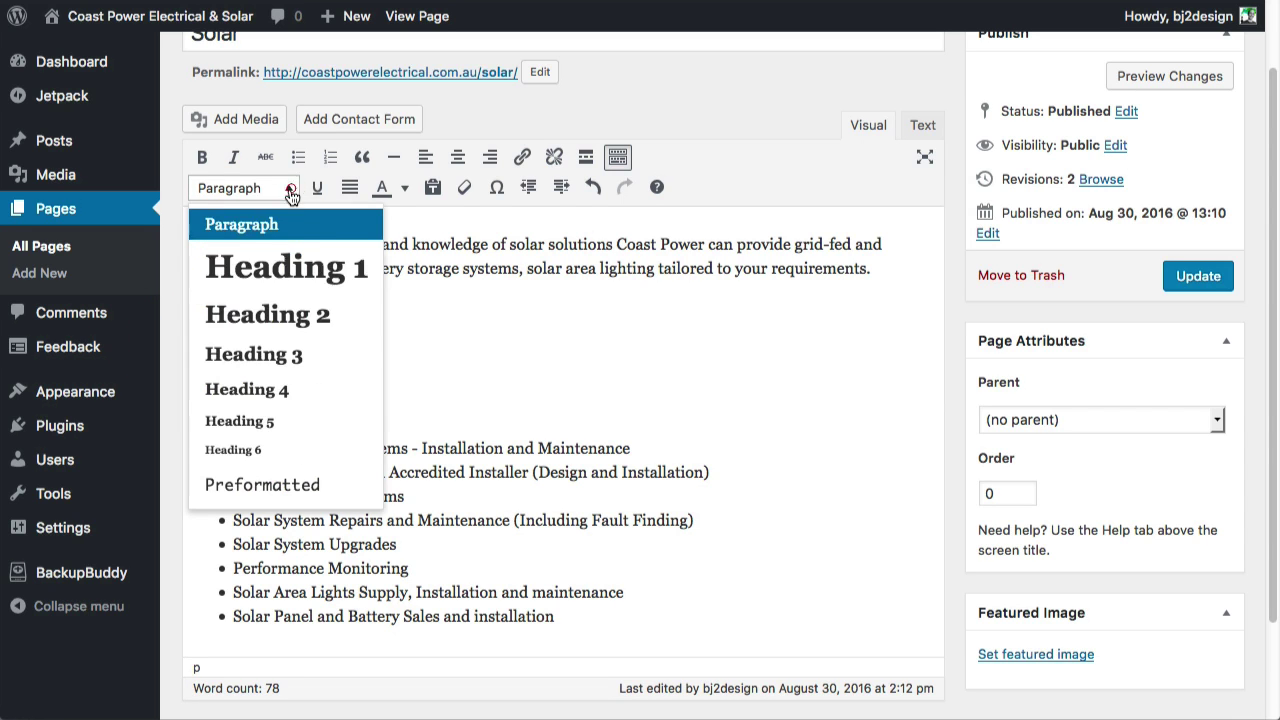
click(283, 346)
click(303, 352)
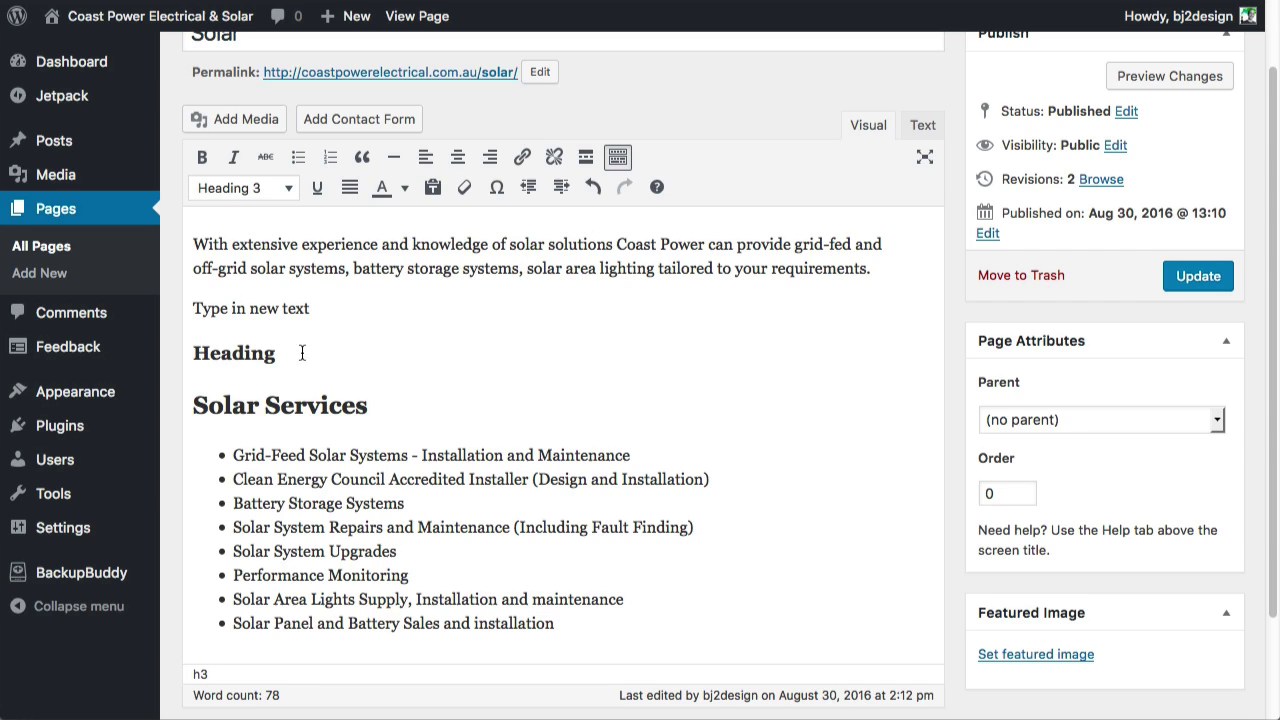
scroll(770, 394, up, 2)
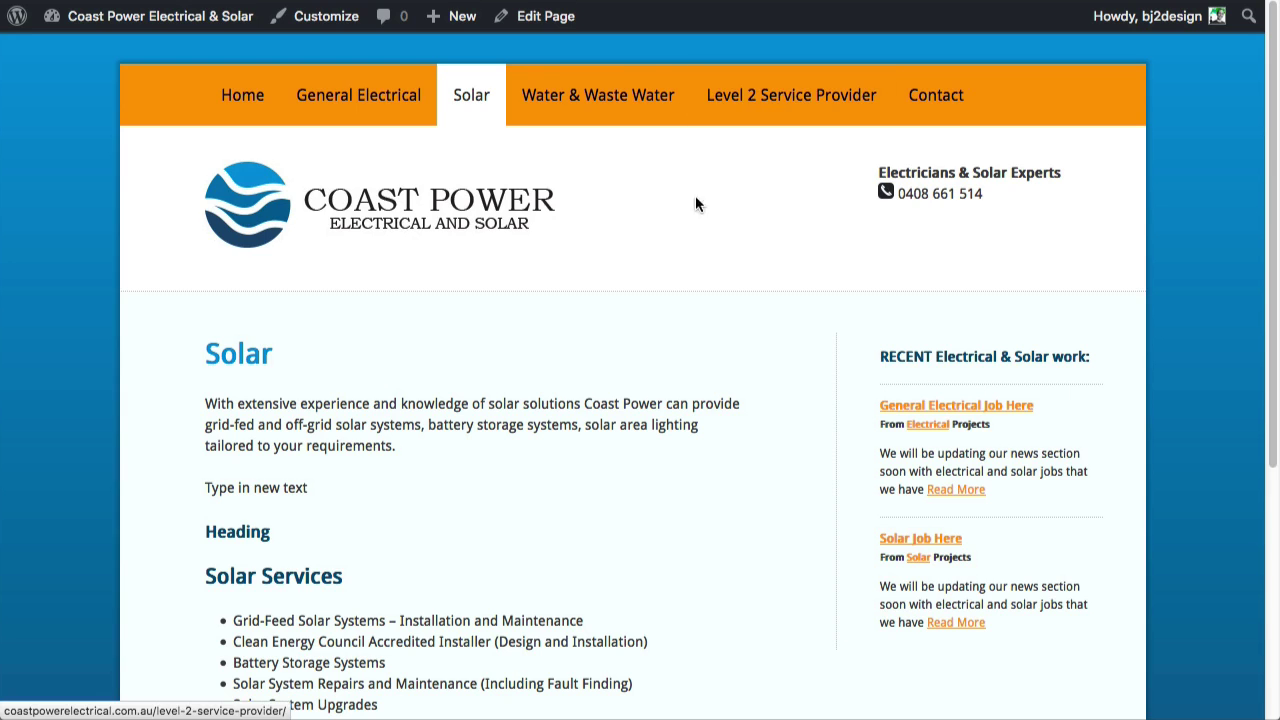
scroll(615, 367, down, 1)
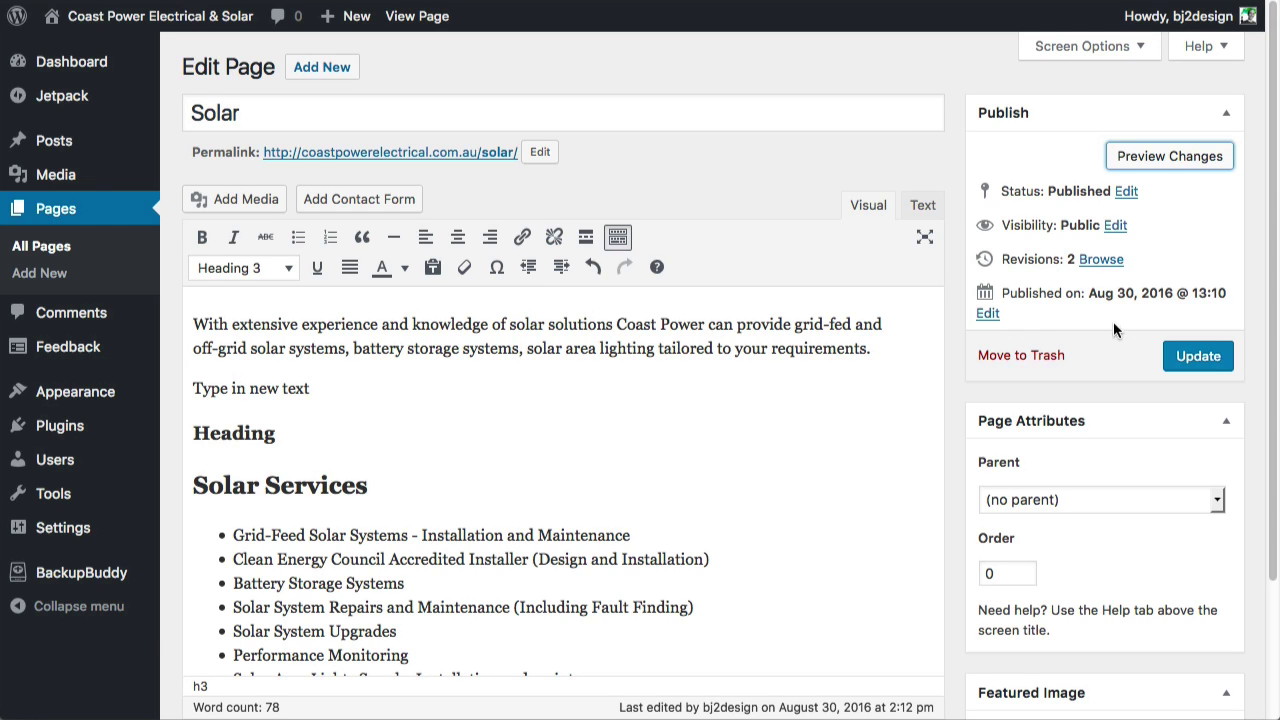
Step: Delete the 'Type in new text' and 'Heading' lines and update the live Solar page
drag(316, 434, 194, 389)
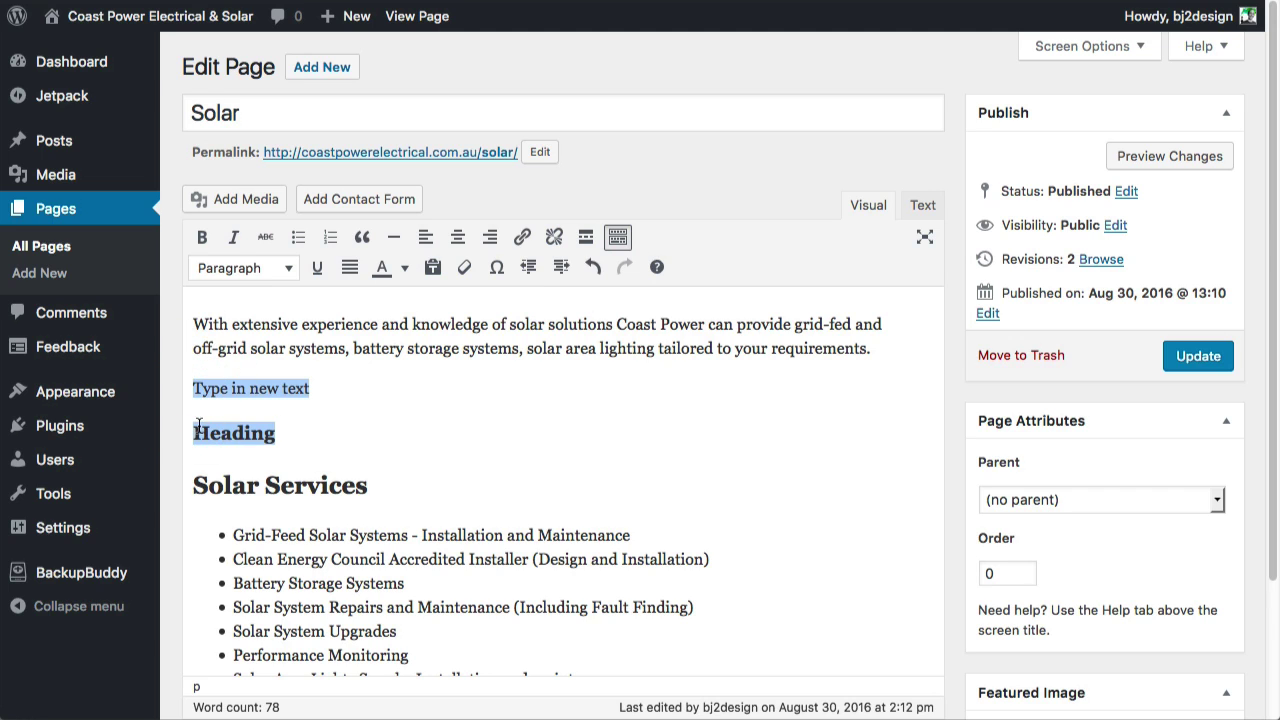
key(BackSpace)
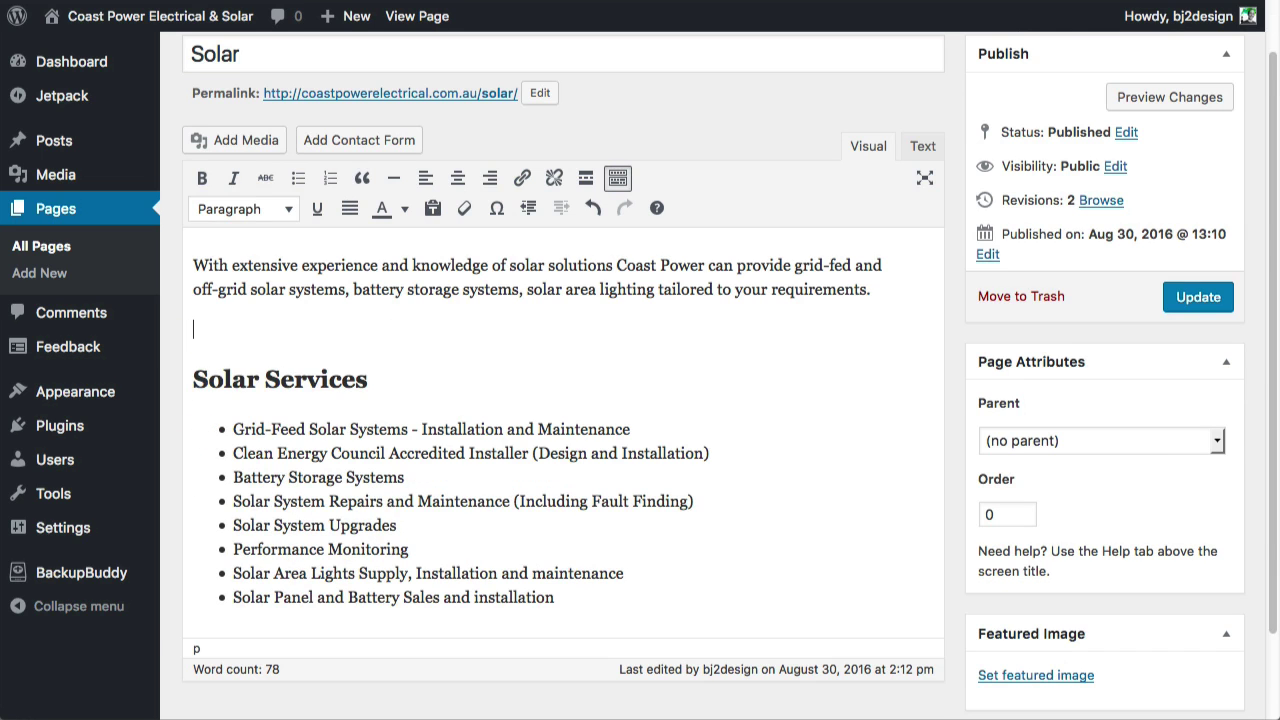
key(BackSpace)
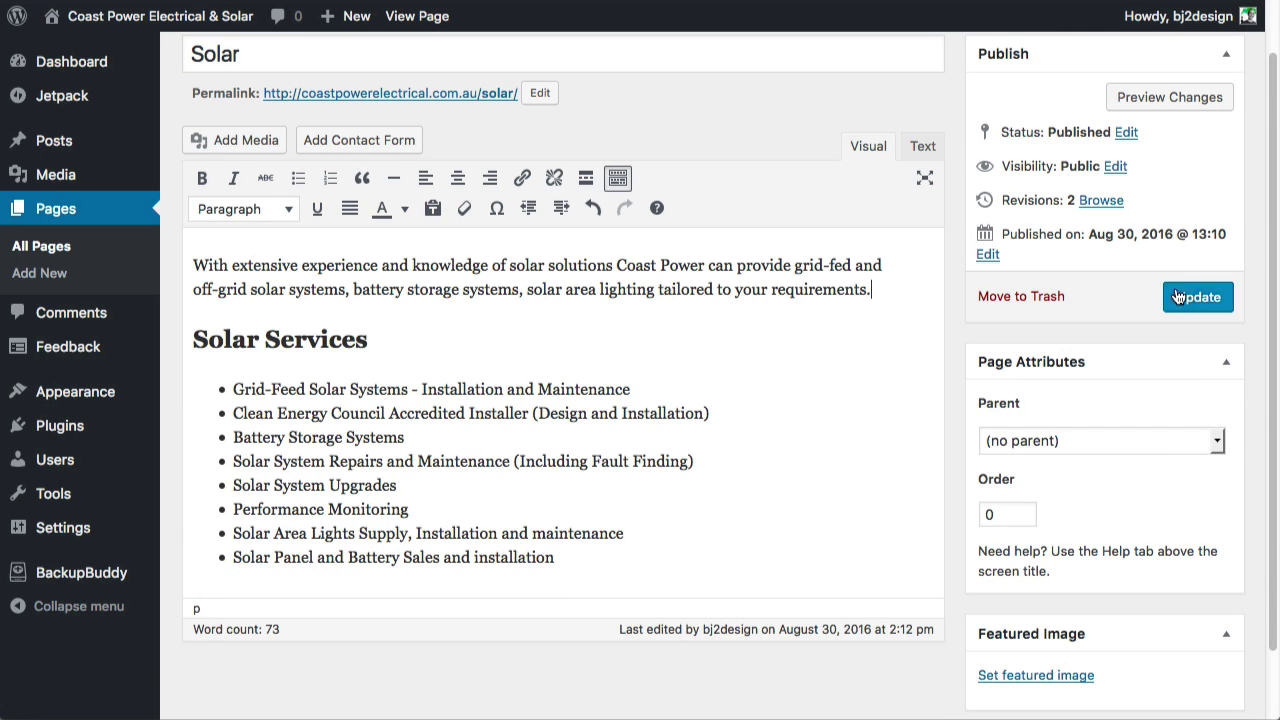
click(1188, 298)
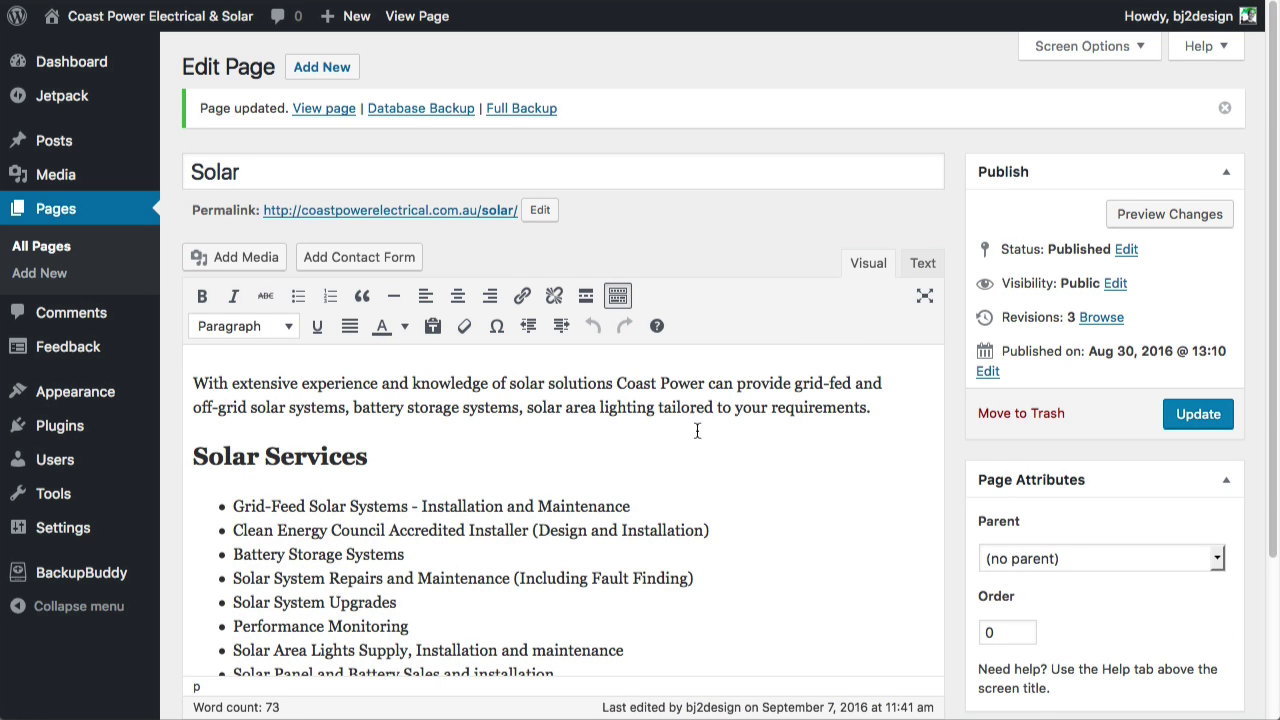
click(921, 268)
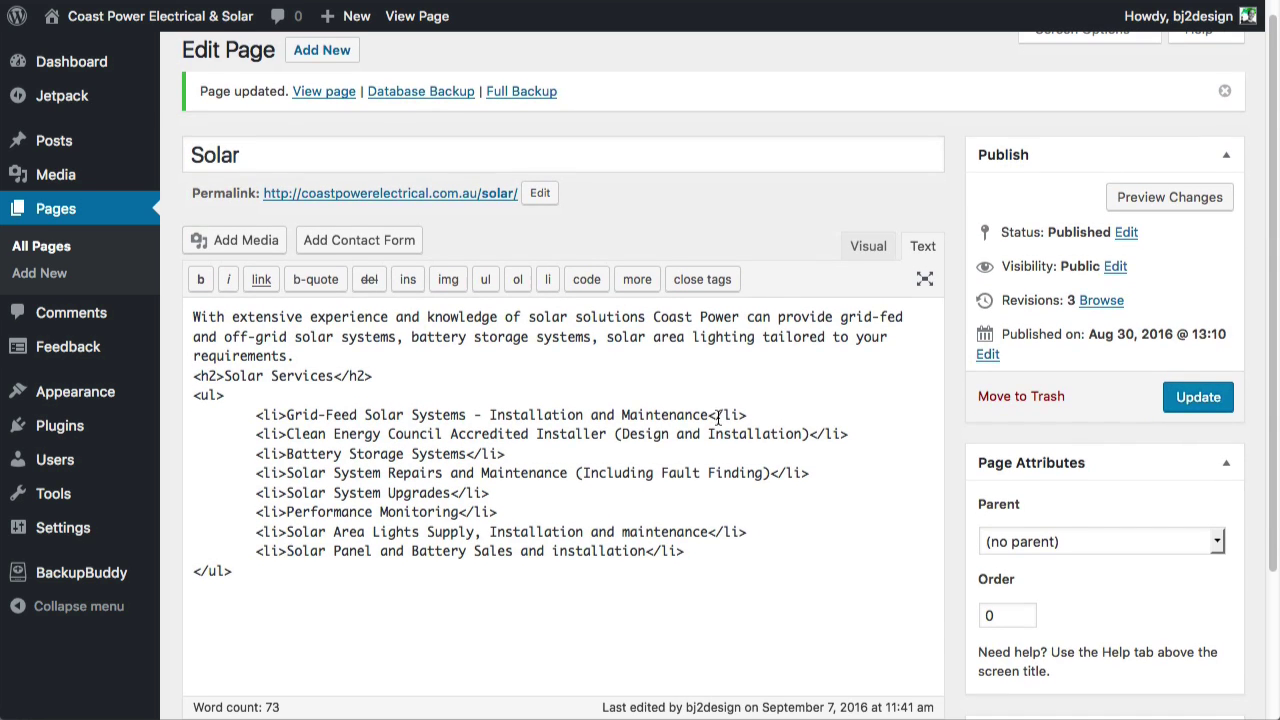
scroll(716, 420, down, 2)
click(246, 518)
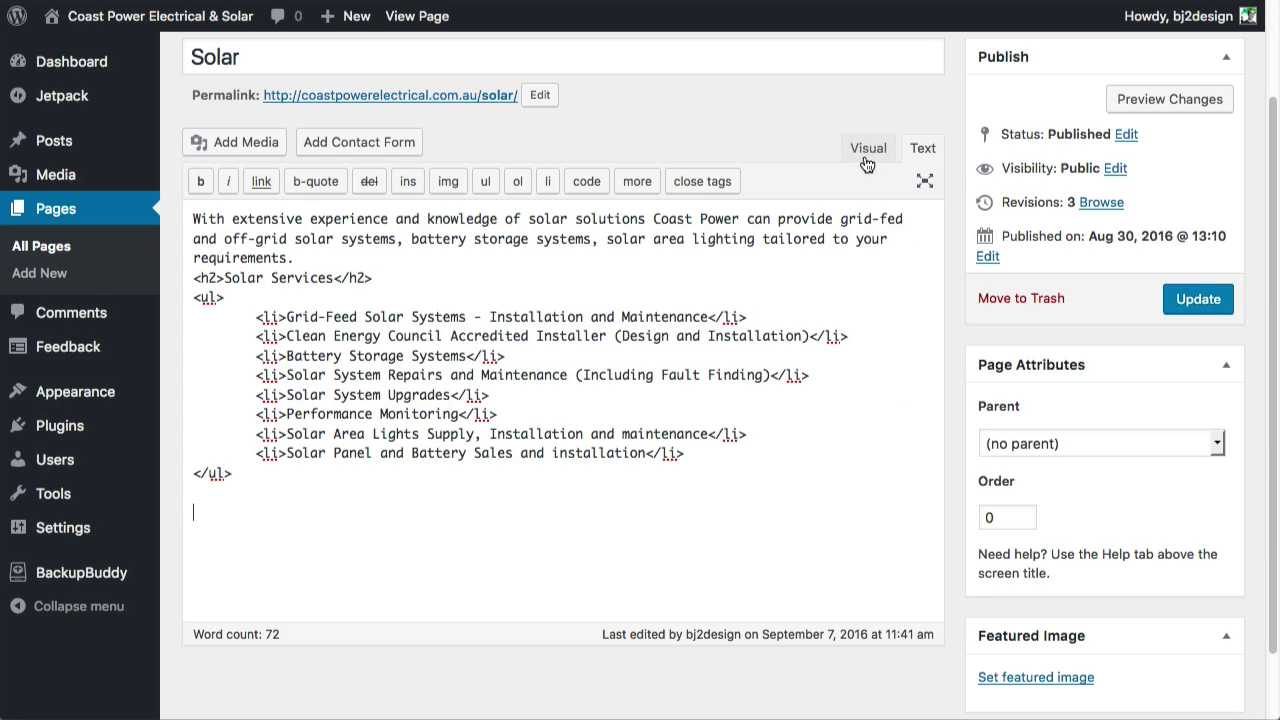
click(866, 150)
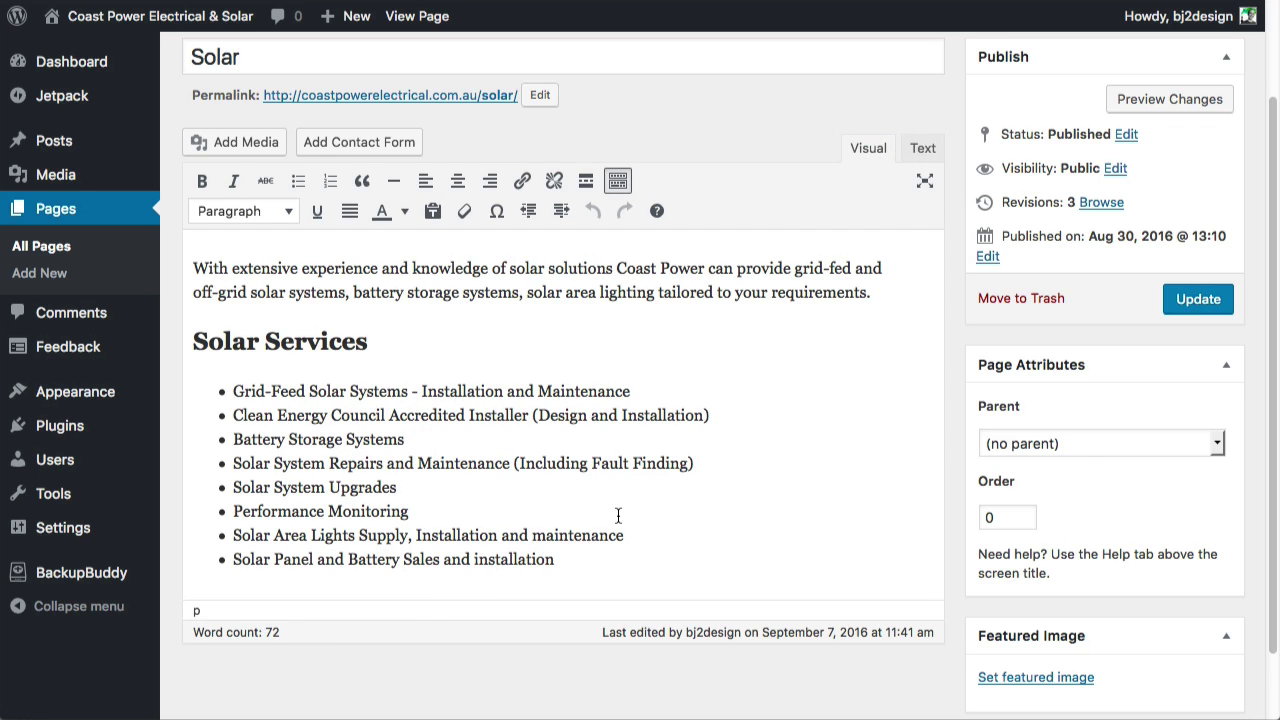
scroll(618, 515, down, 2)
click(347, 497)
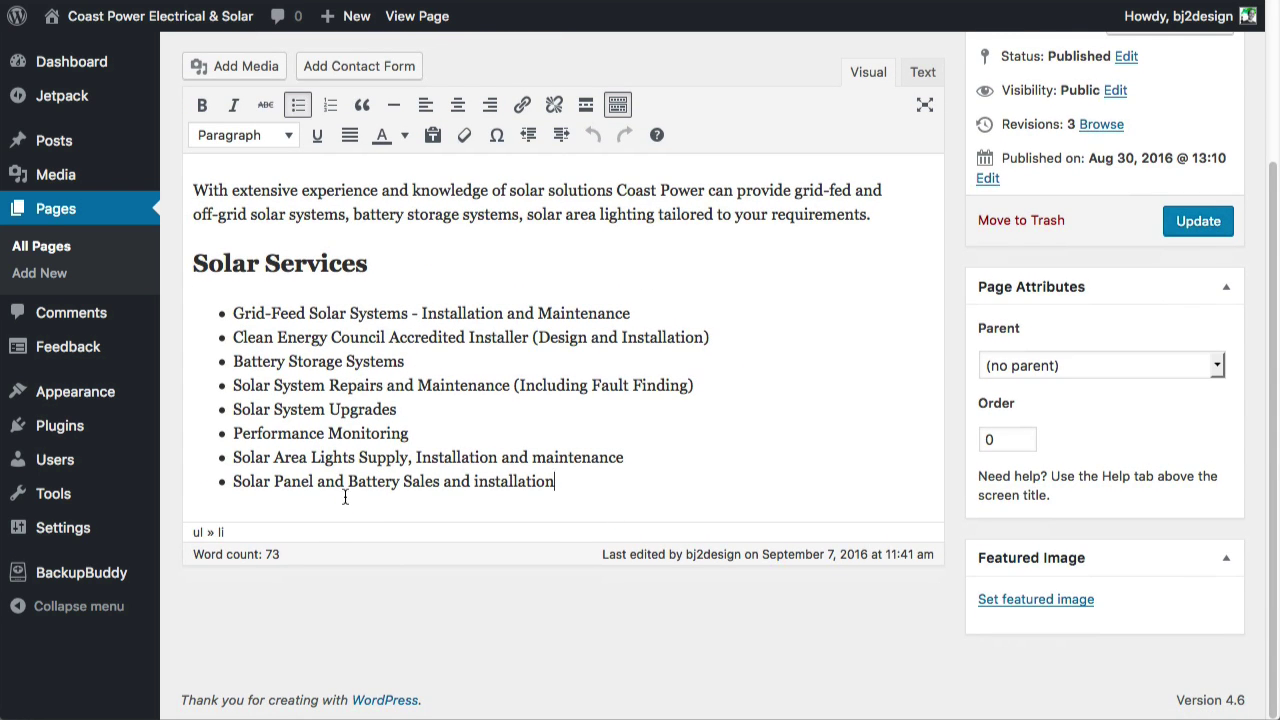
scroll(713, 417, up, 1)
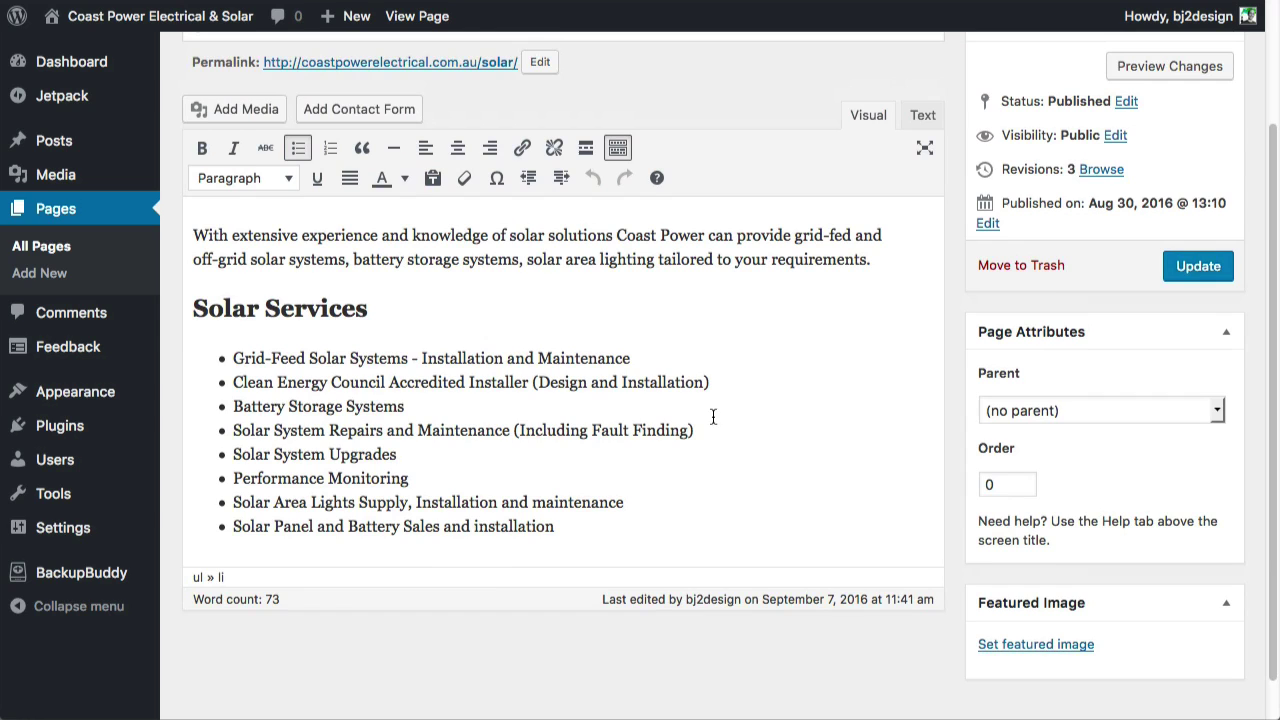
drag(350, 388, 390, 390)
drag(368, 308, 208, 308)
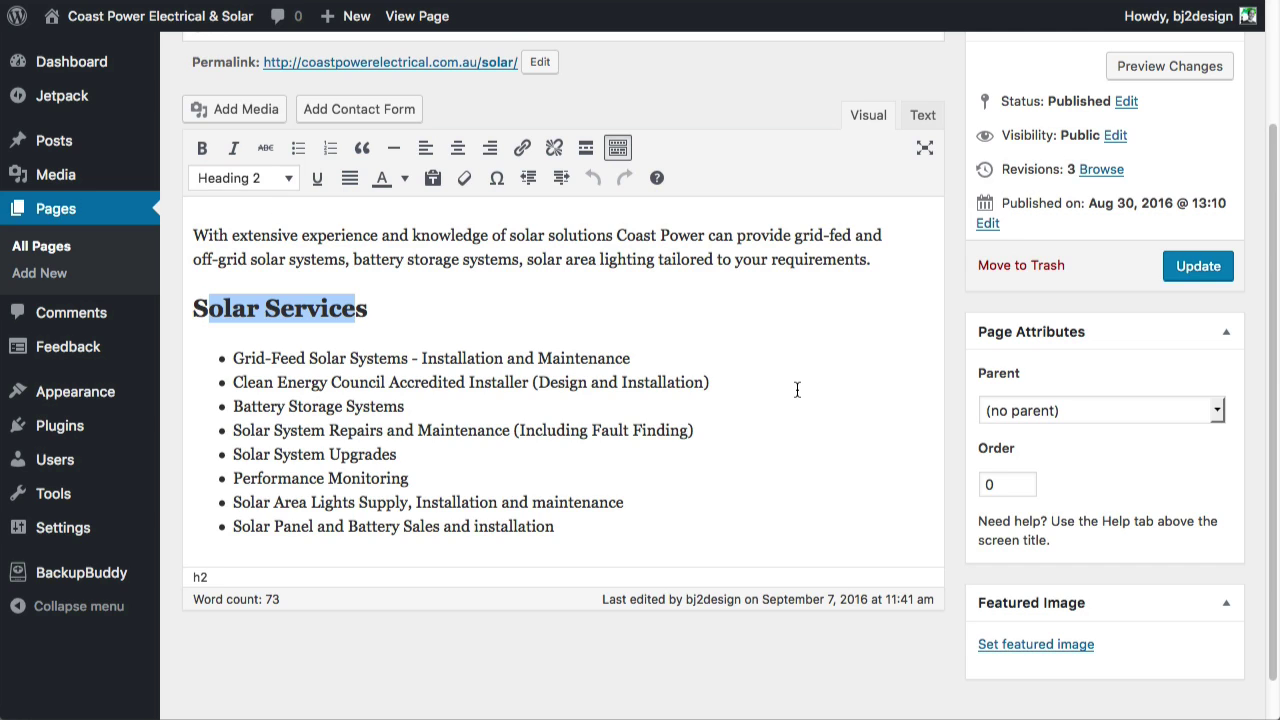
scroll(797, 389, up, 3)
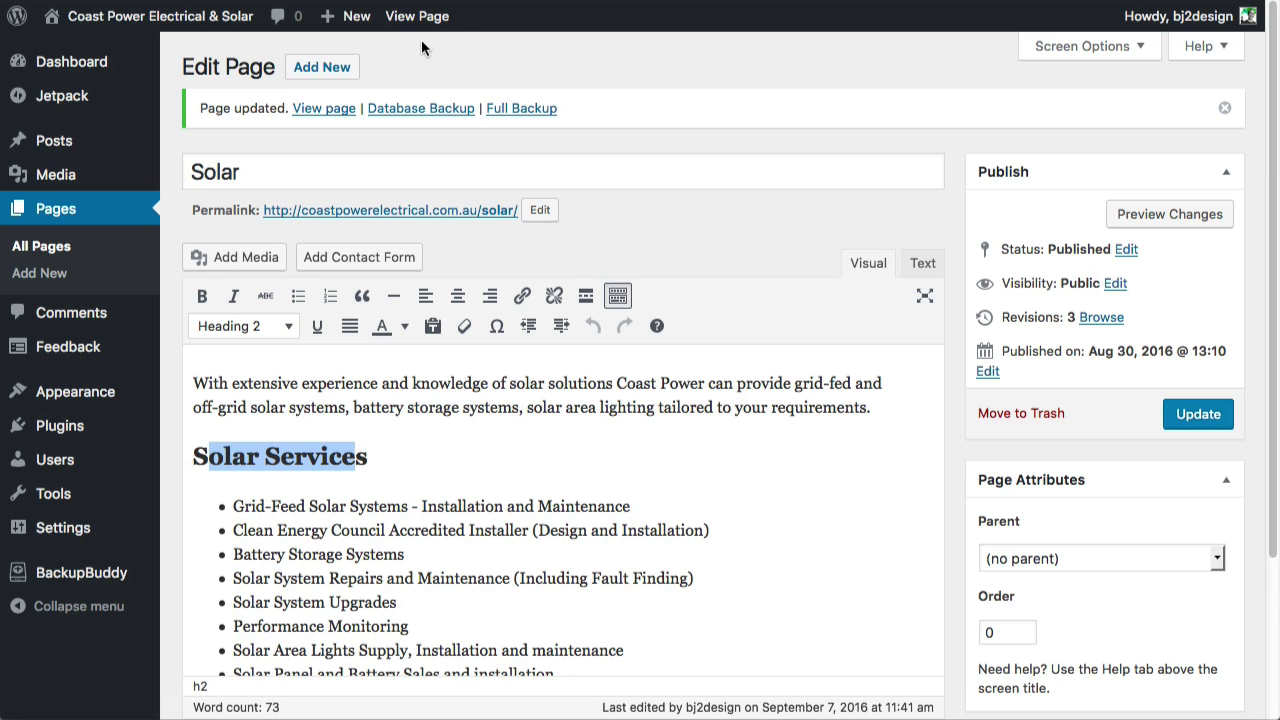
Step: Leave the editor, view the live Contact page, then return to the admin Dashboard
click(105, 52)
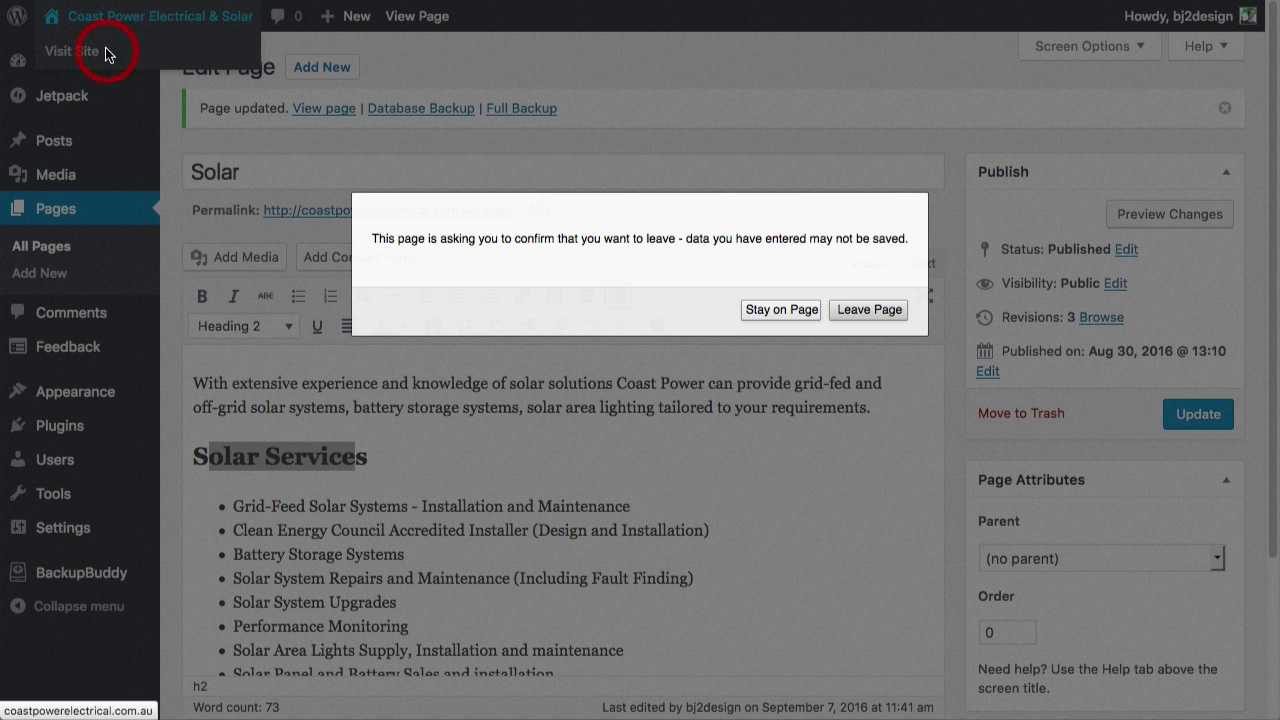
click(867, 311)
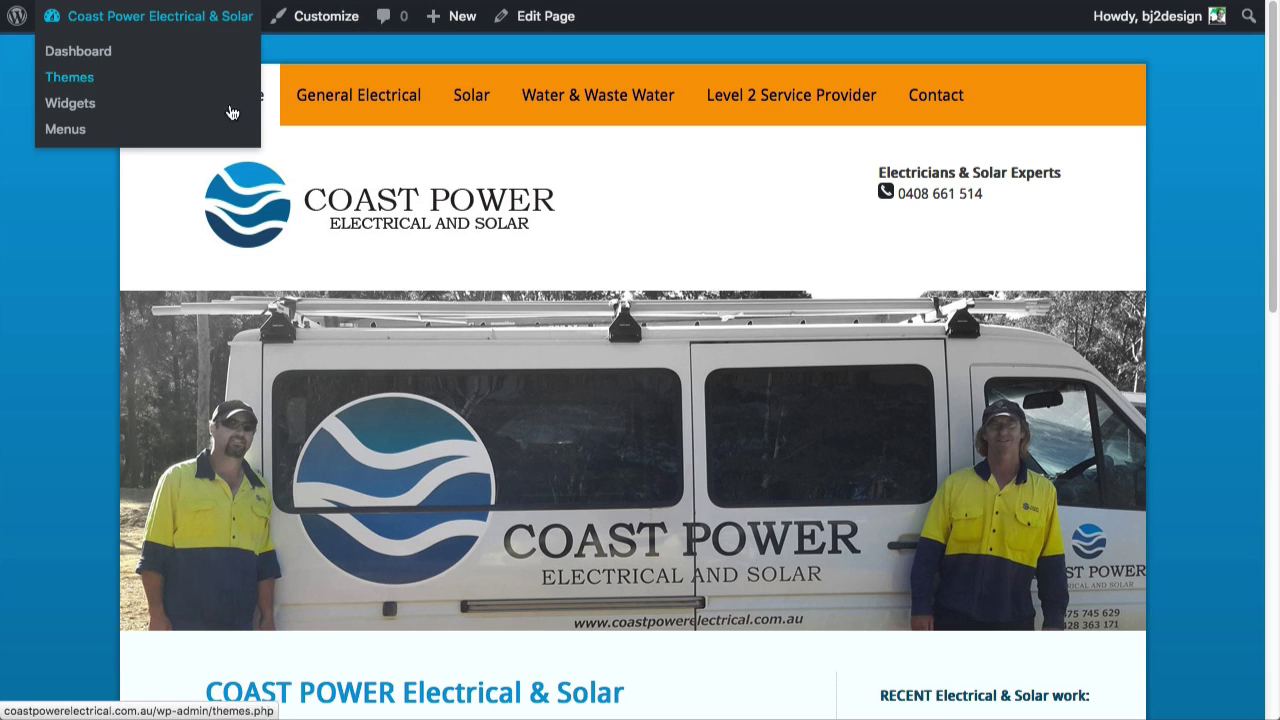
click(932, 102)
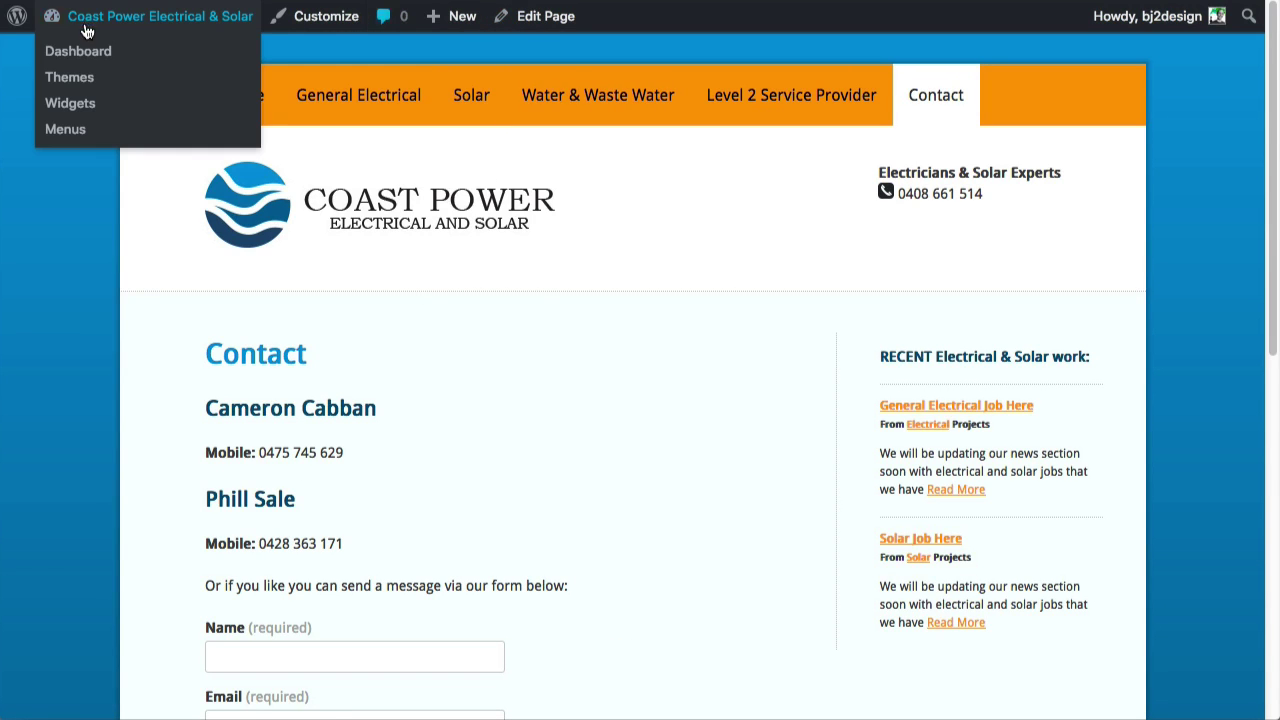
click(92, 56)
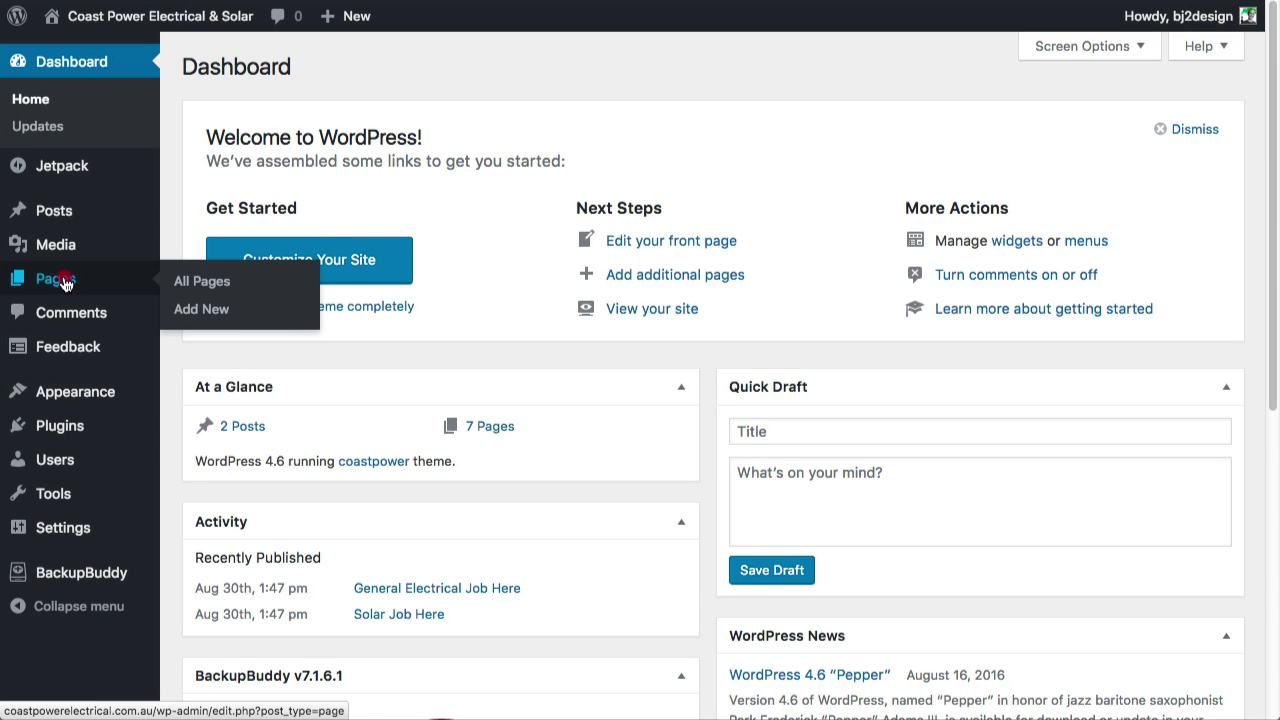
Step: Open the General Electrical page for editing from the Pages list
click(68, 286)
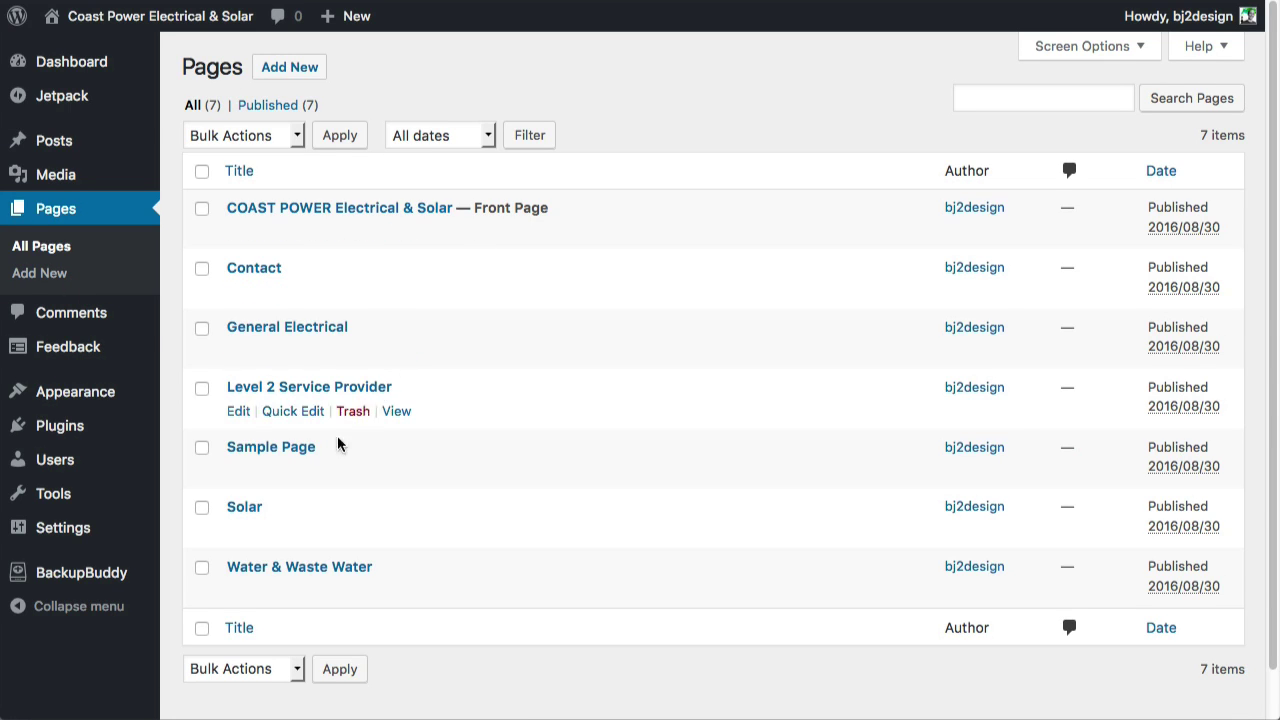
mouse_move(287, 337)
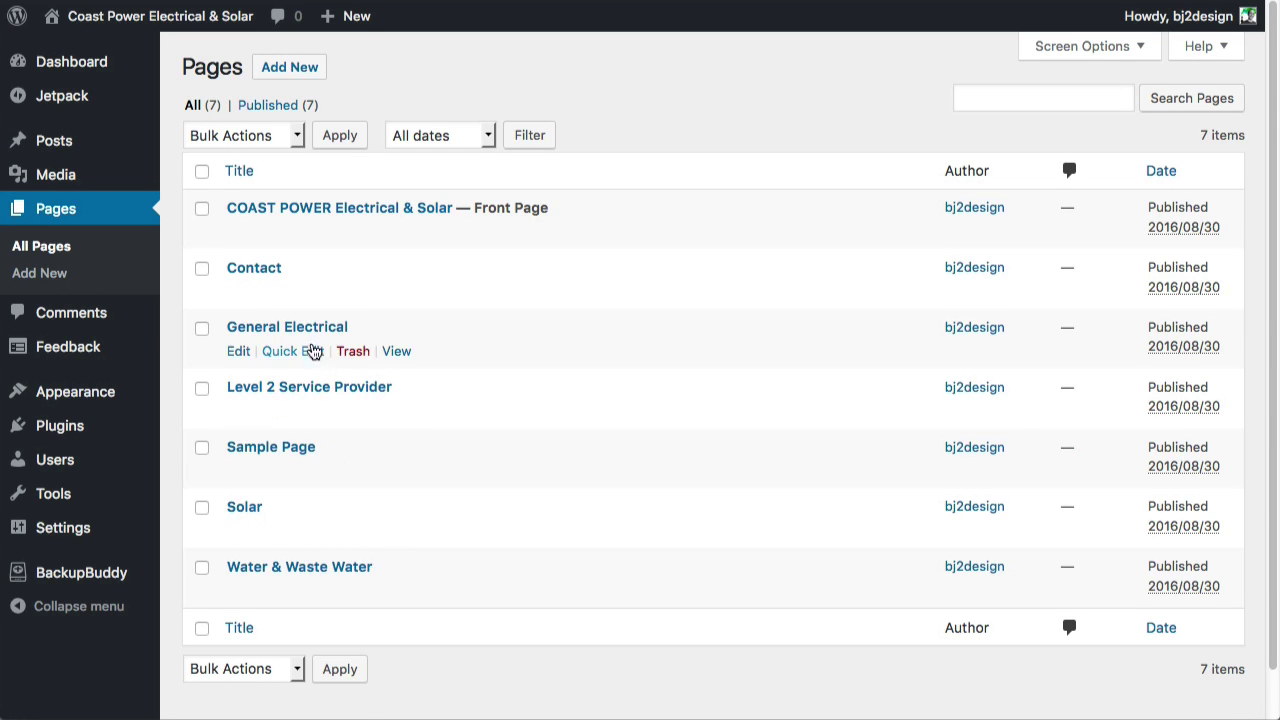
click(242, 352)
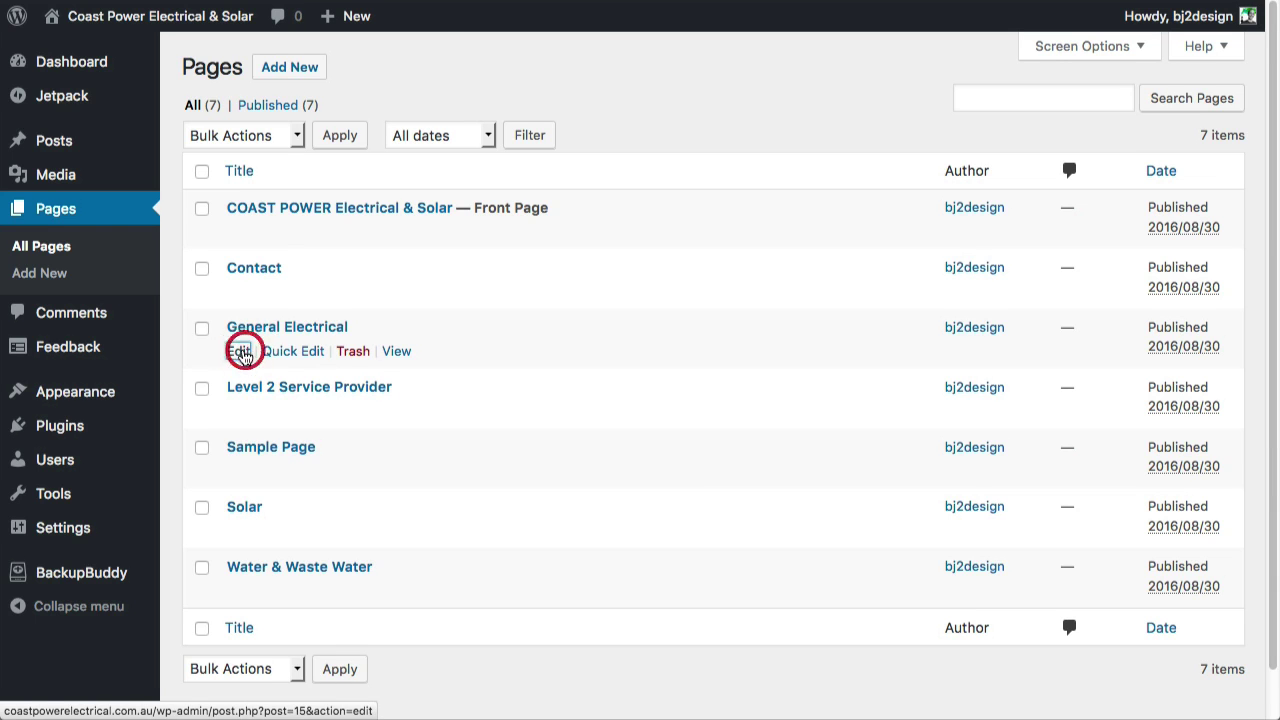